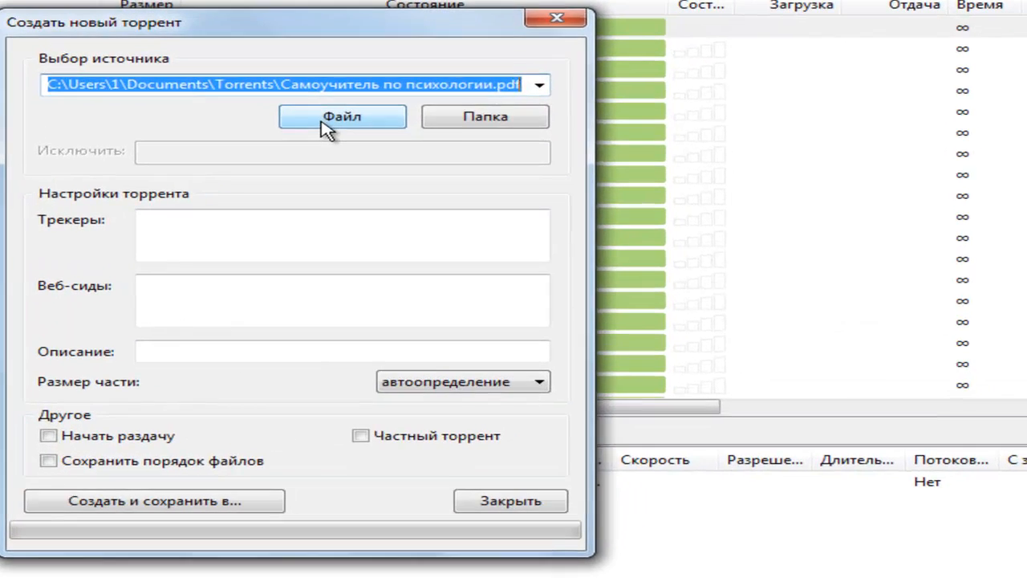
# - Choose the PDF "Самоучитель по психологии" from the Torrents folder as the new torrent's source file
pyautogui.click(444, 144)
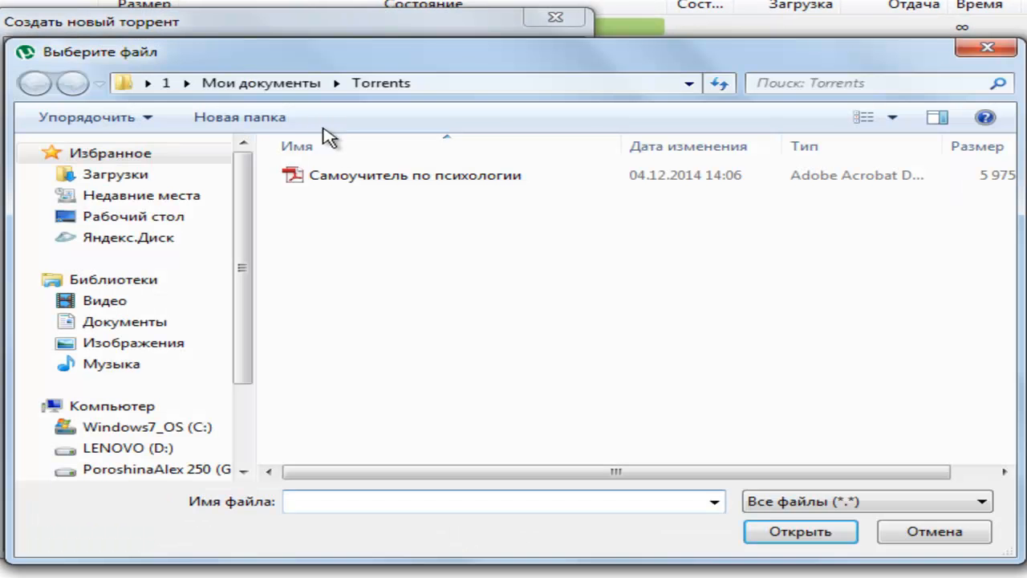
pyautogui.click(353, 186)
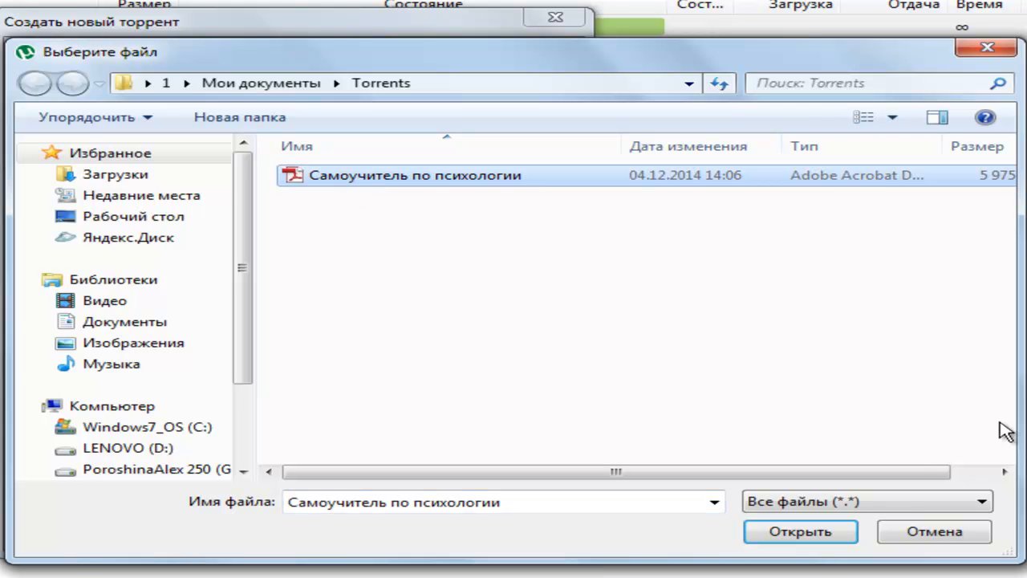
pyautogui.click(798, 537)
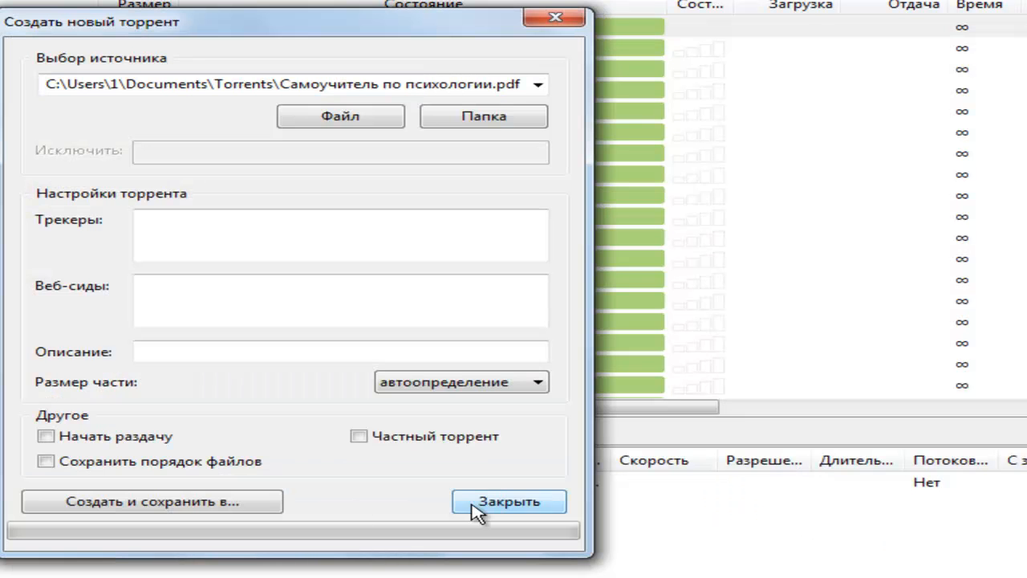
# - Create and save the torrent file in the Torrents folder without a tracker, and select it in Windows Explorer
pyautogui.click(152, 504)
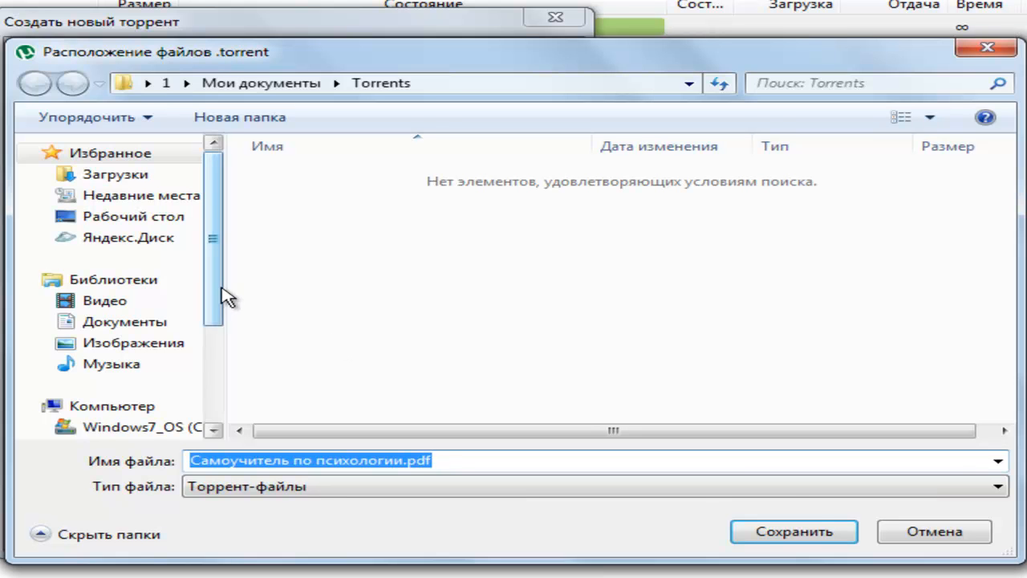
pyautogui.click(795, 532)
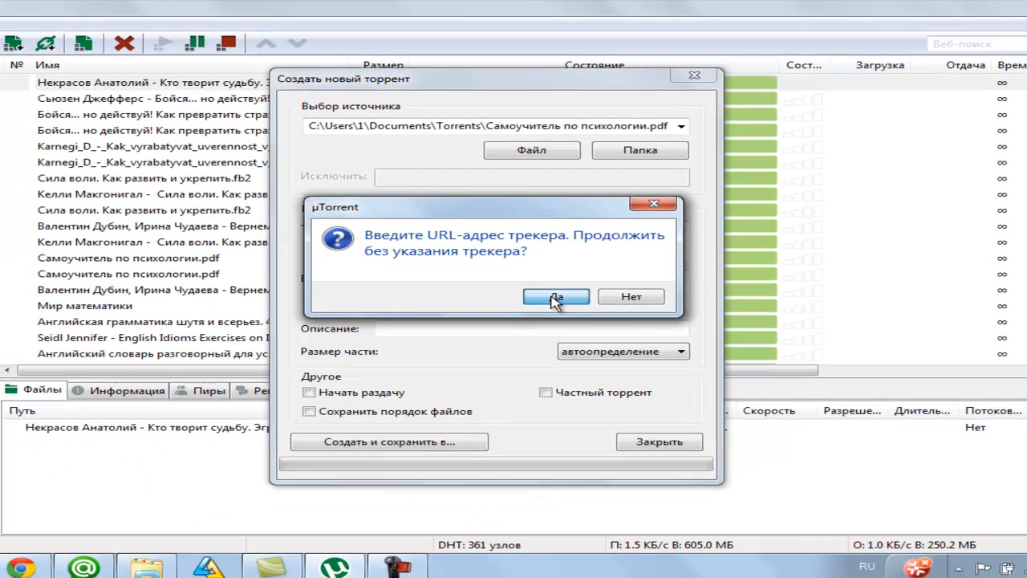
pyautogui.click(374, 309)
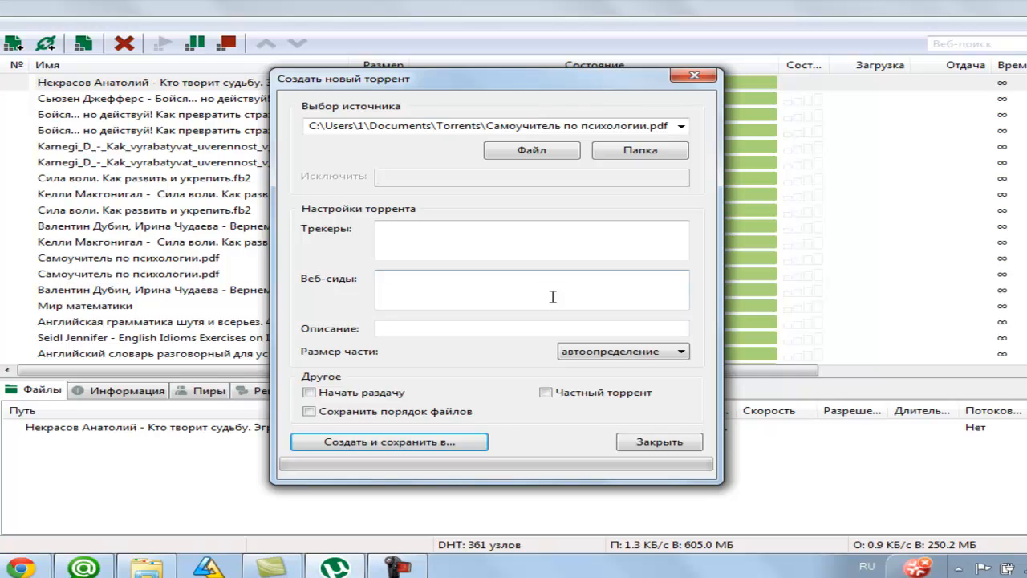
pyautogui.click(658, 441)
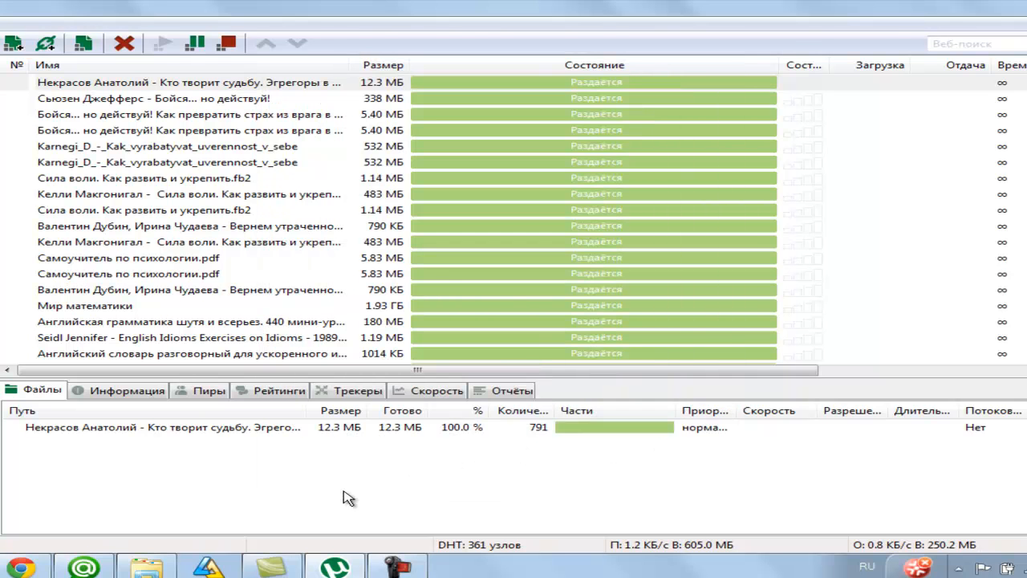
pyautogui.click(158, 570)
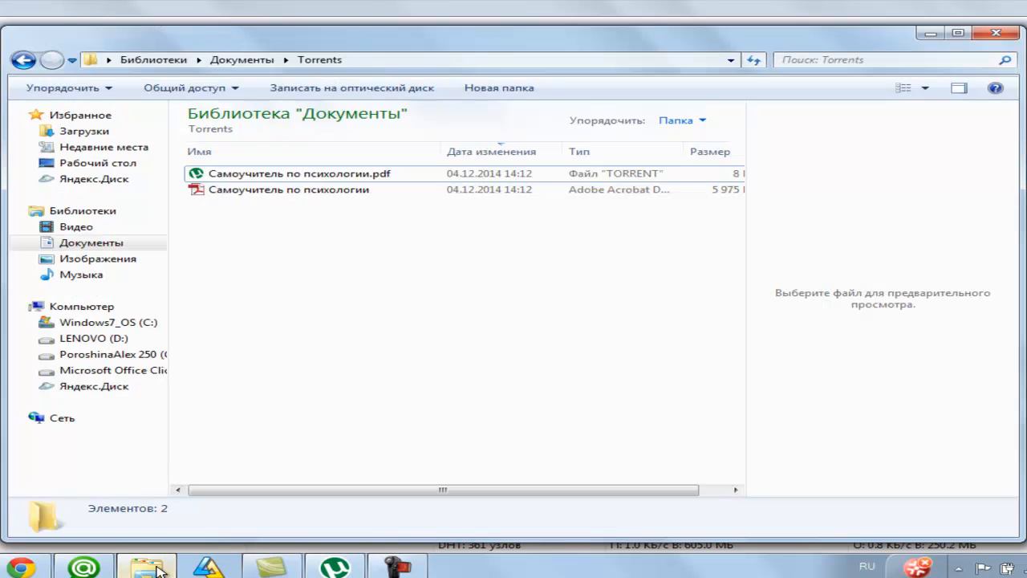
pyautogui.click(241, 183)
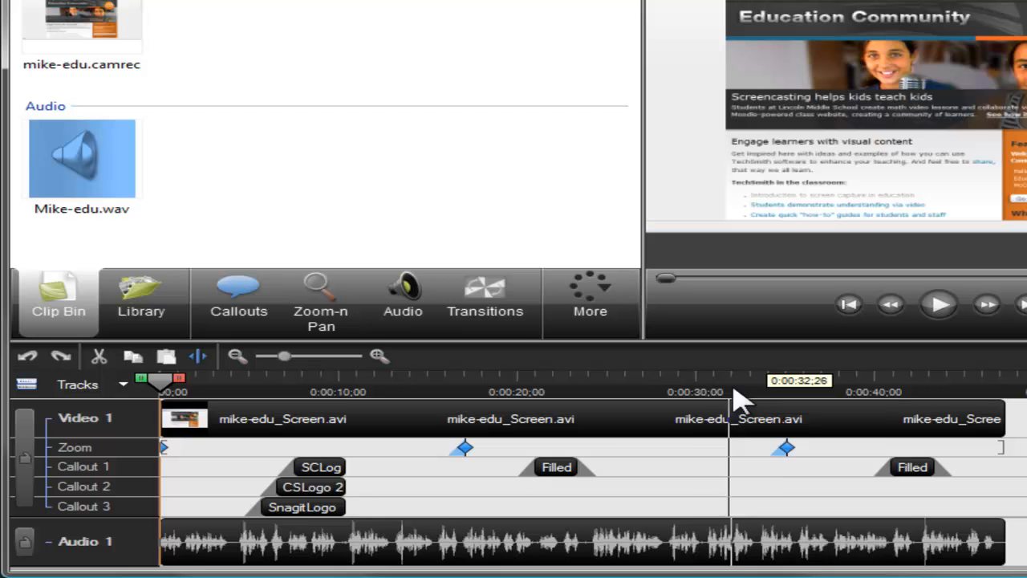
# - In Camtasia Studio, examine the timeline at a closer zoom and return it to the original scale
pyautogui.moveTo(517, 446)
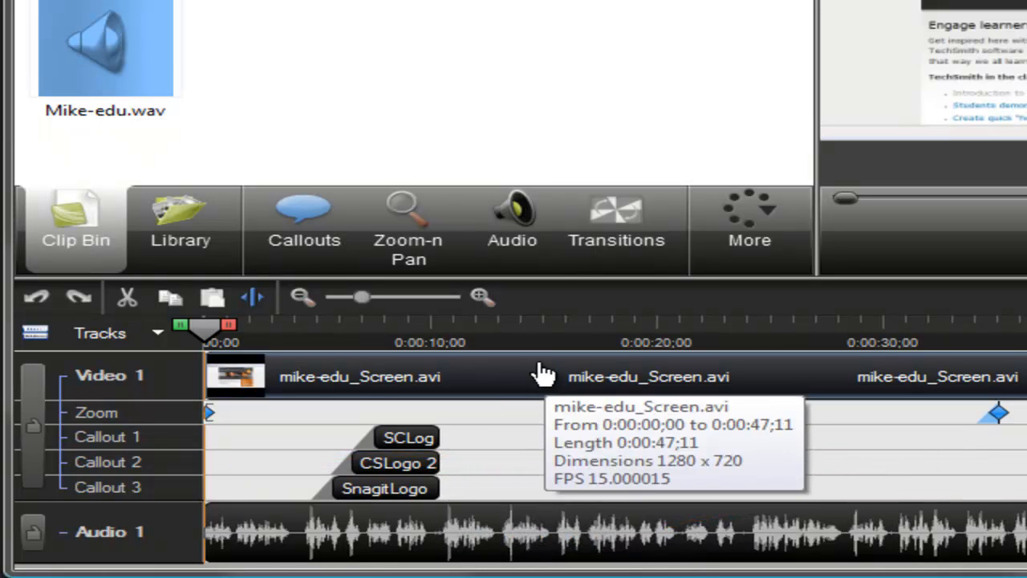
pyautogui.click(480, 301)
pyautogui.click(481, 302)
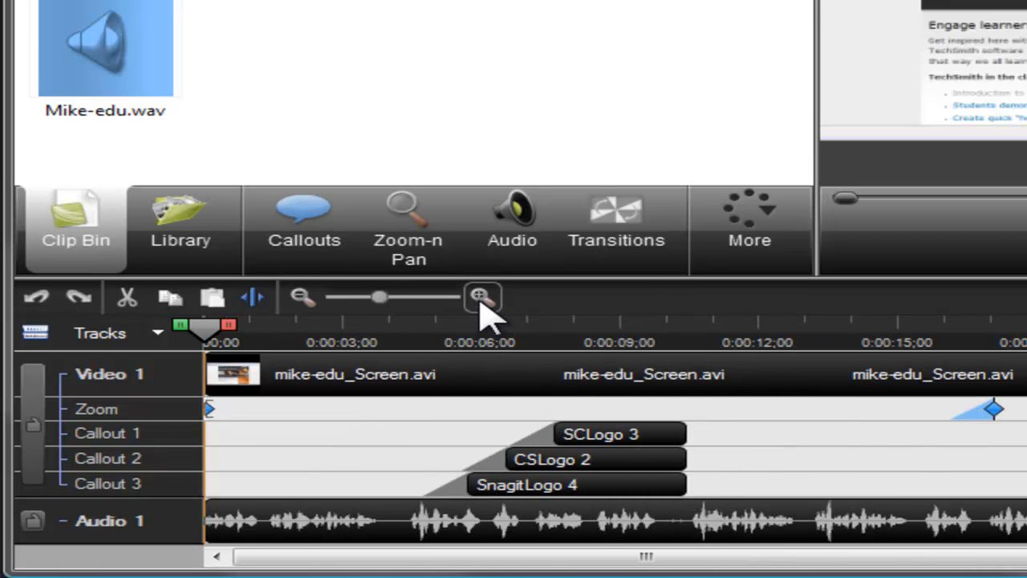
pyautogui.click(303, 298)
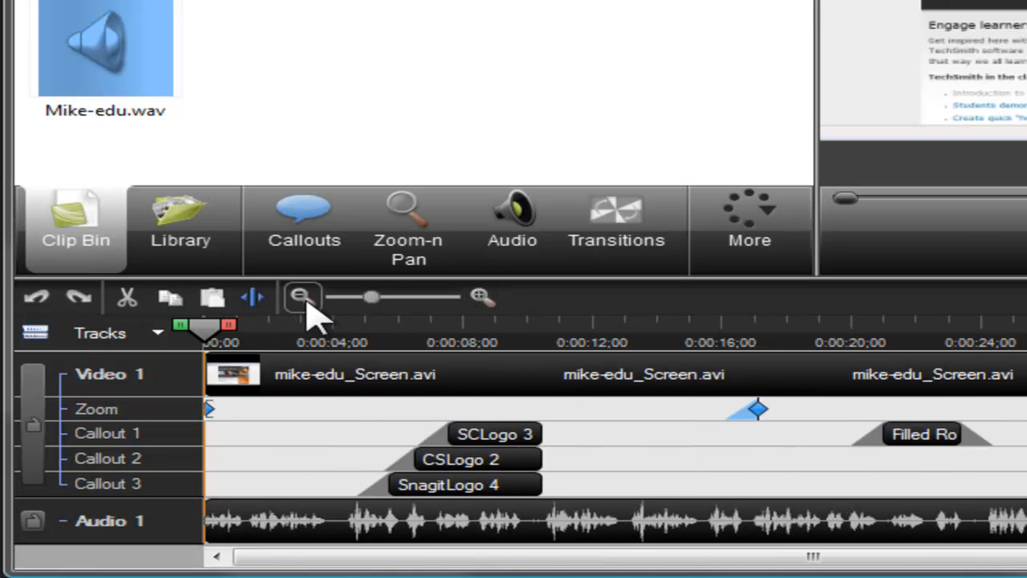
pyautogui.click(303, 299)
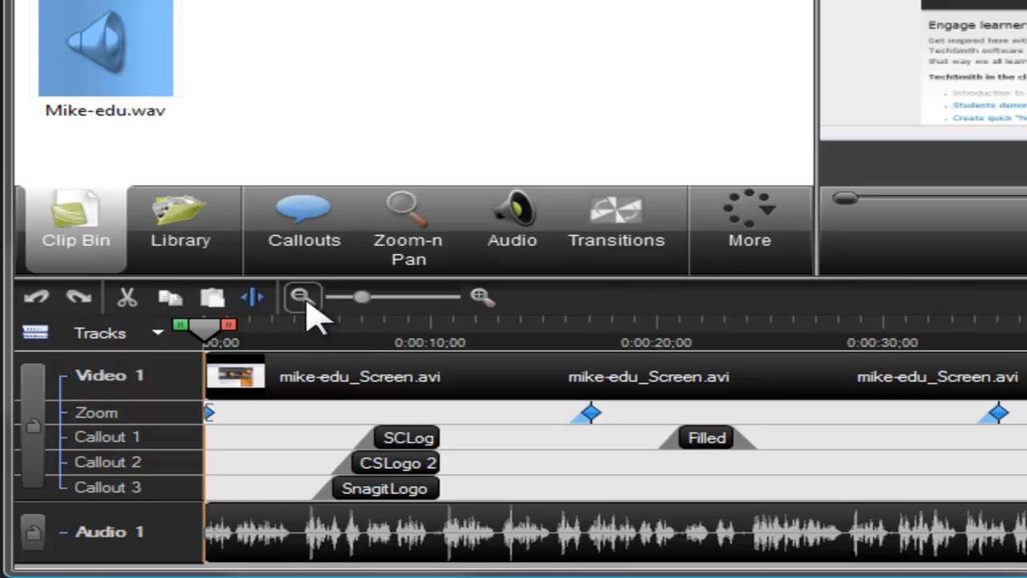
# - Move the SCLogo 3 callout to start at 0:00:08;26 and adjust its end to 0:00:14;01
pyautogui.click(426, 440)
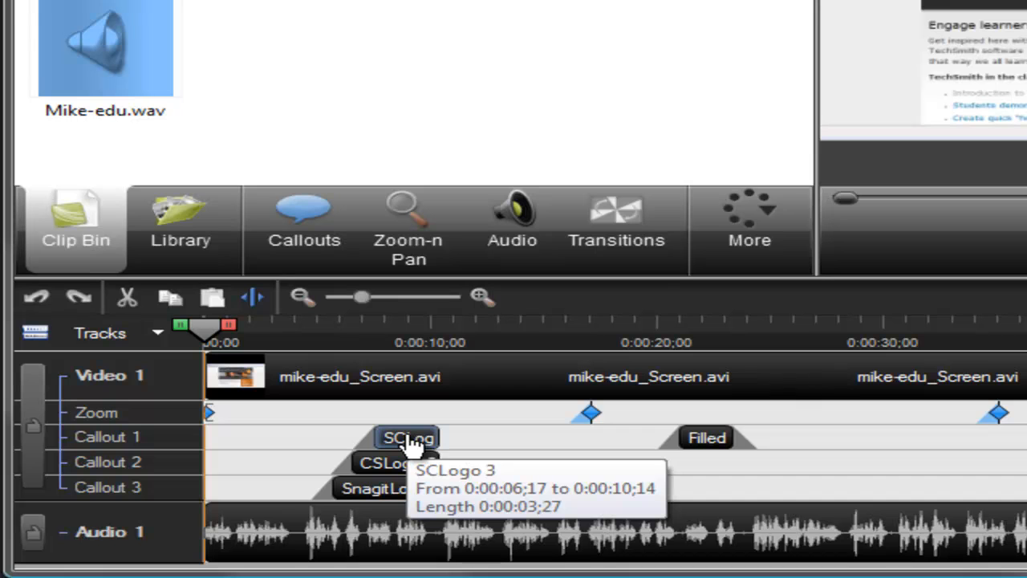
pyautogui.moveTo(410, 441)
pyautogui.mouseDown()
pyautogui.moveTo(518, 443)
pyautogui.moveTo(425, 435)
pyautogui.mouseUp()
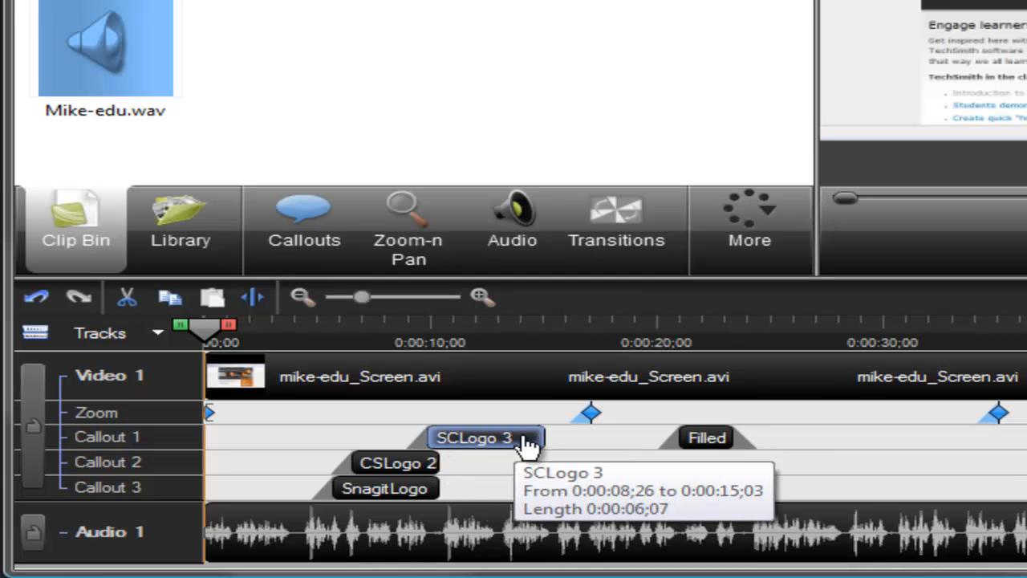
pyautogui.moveTo(543, 437); pyautogui.dragTo(522, 436)
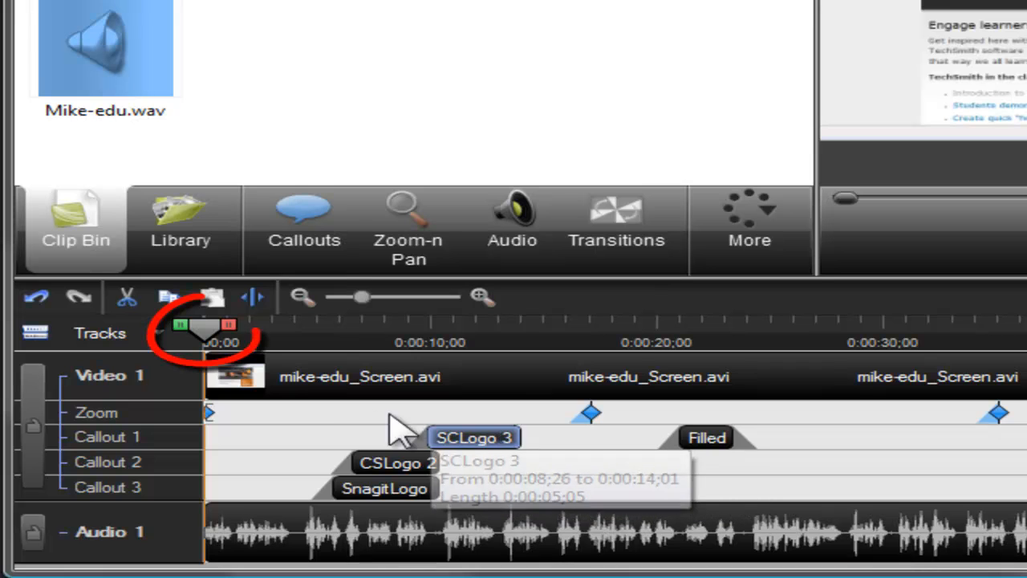
# - Scrub the playhead along the timeline, and play the project preview from the start for a few seconds
pyautogui.moveTo(219, 353); pyautogui.dragTo(402, 364)
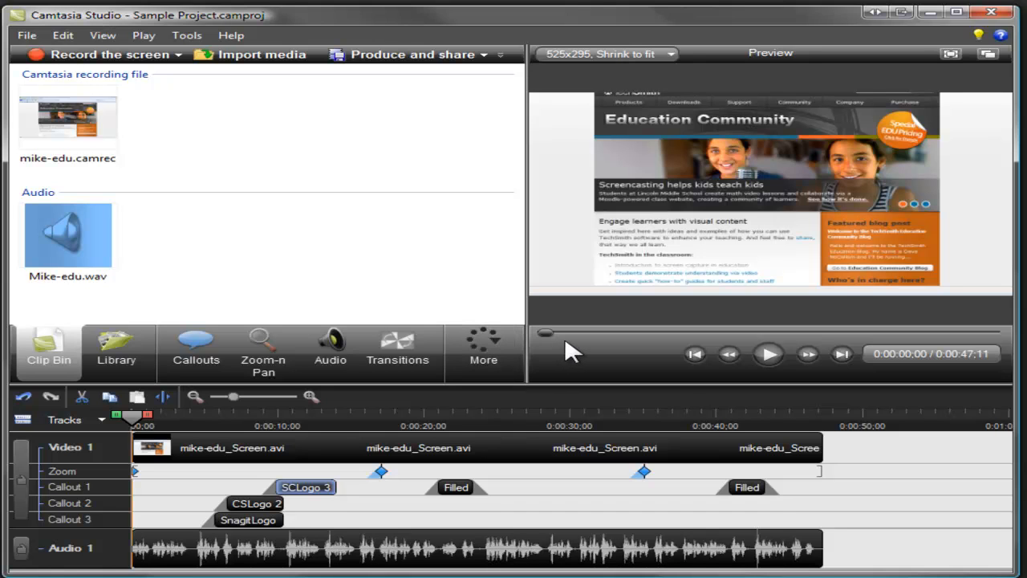
pyautogui.click(768, 354)
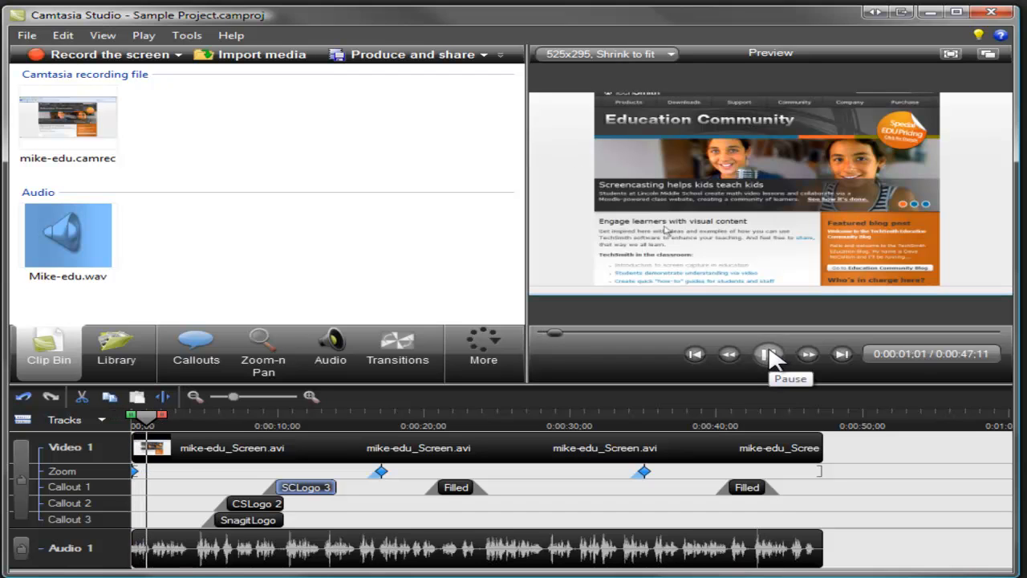
pyautogui.click(770, 354)
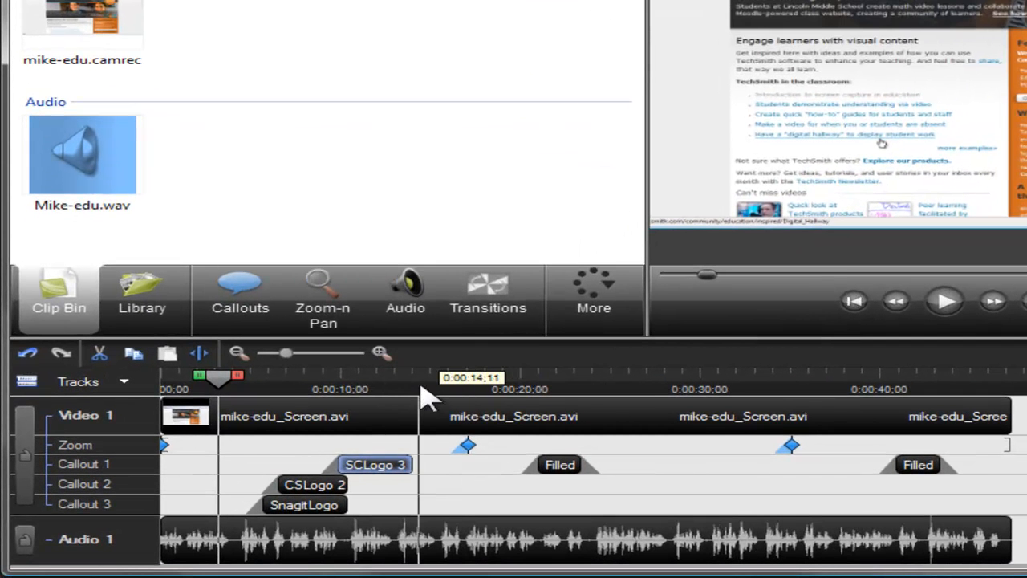
# - Select the timeline range from about 11 to 20 seconds, and collapse the selection back onto the playhead
pyautogui.click(422, 388)
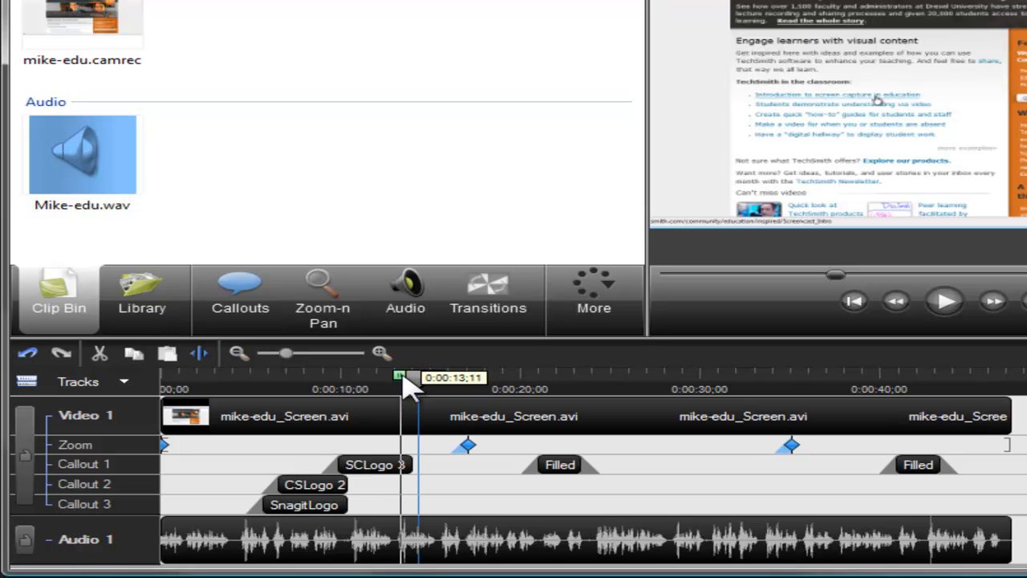
pyautogui.moveTo(405, 384); pyautogui.dragTo(343, 386)
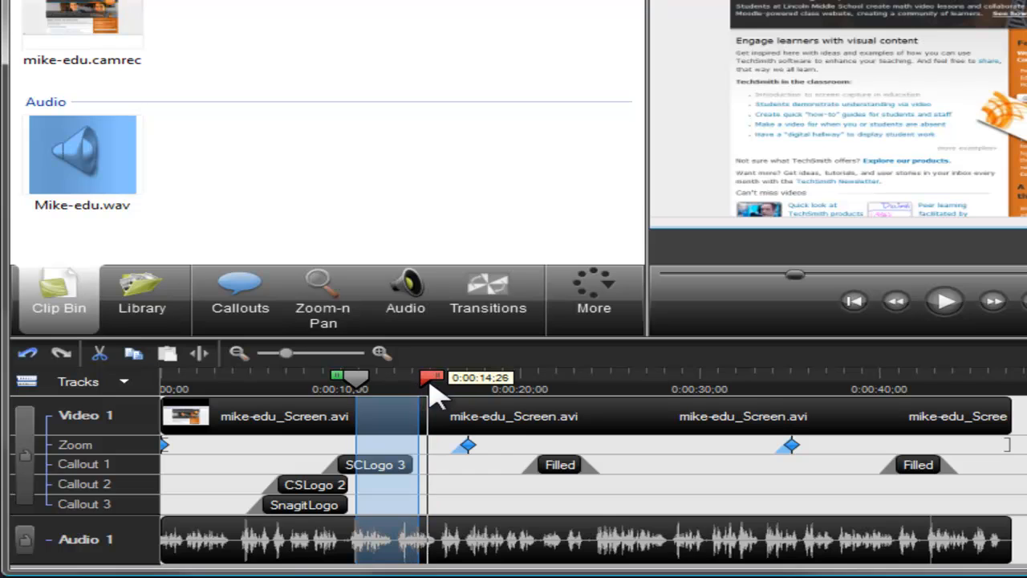
pyautogui.moveTo(428, 385); pyautogui.dragTo(540, 380)
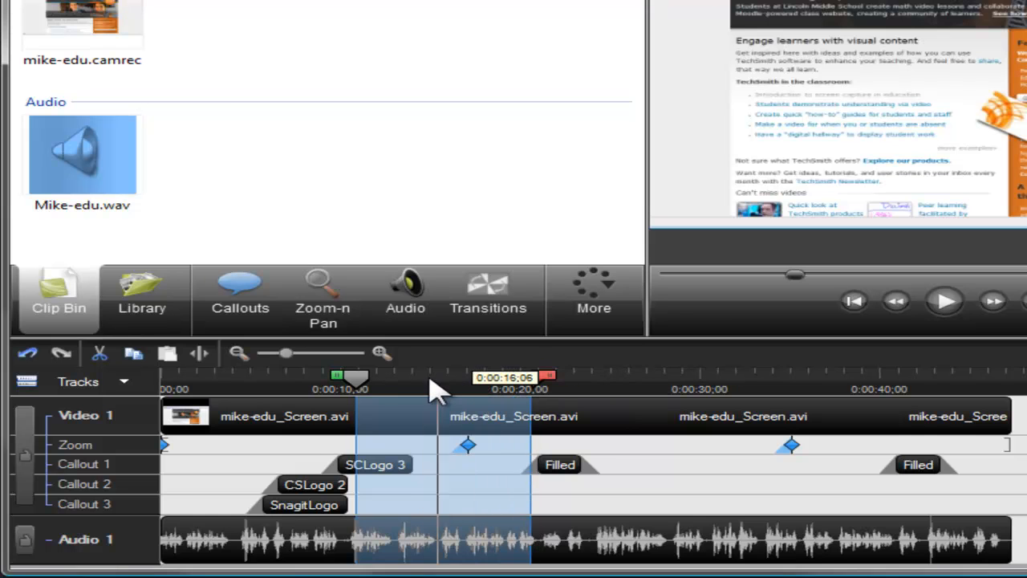
pyautogui.doubleClick(359, 385)
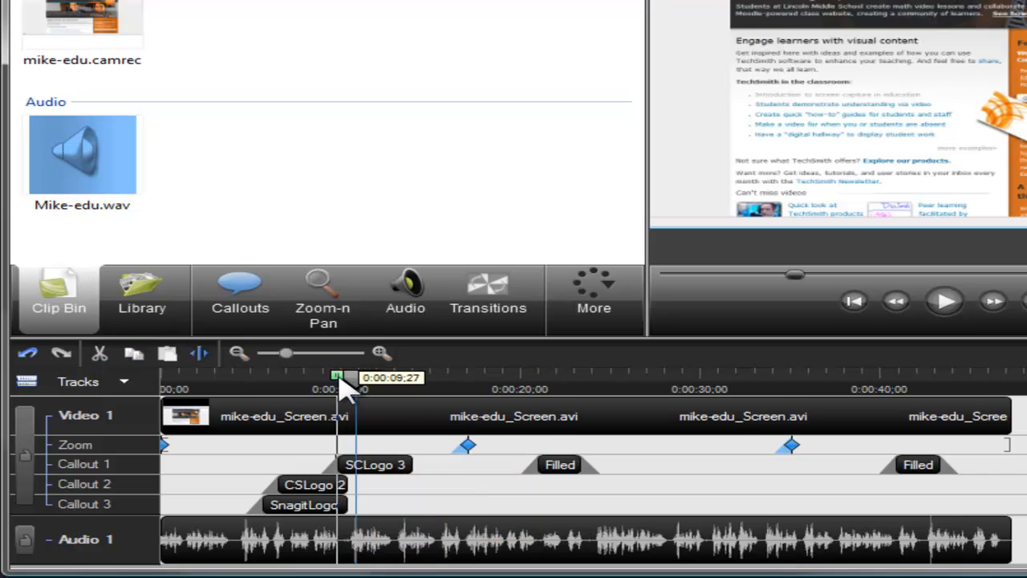
# - Split the video and audio clips at 0:00:04;07
pyautogui.click(238, 382)
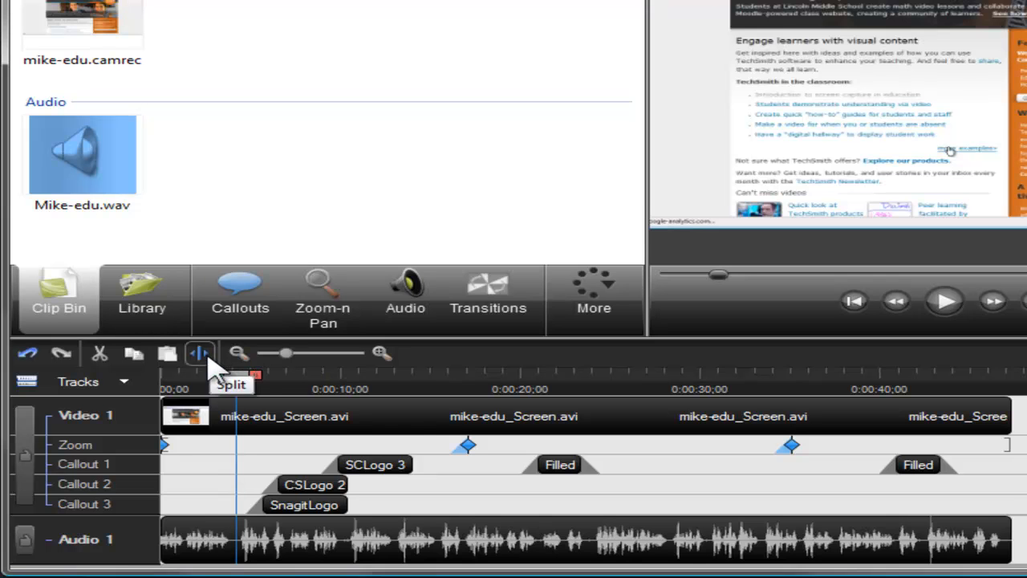
pyautogui.click(209, 359)
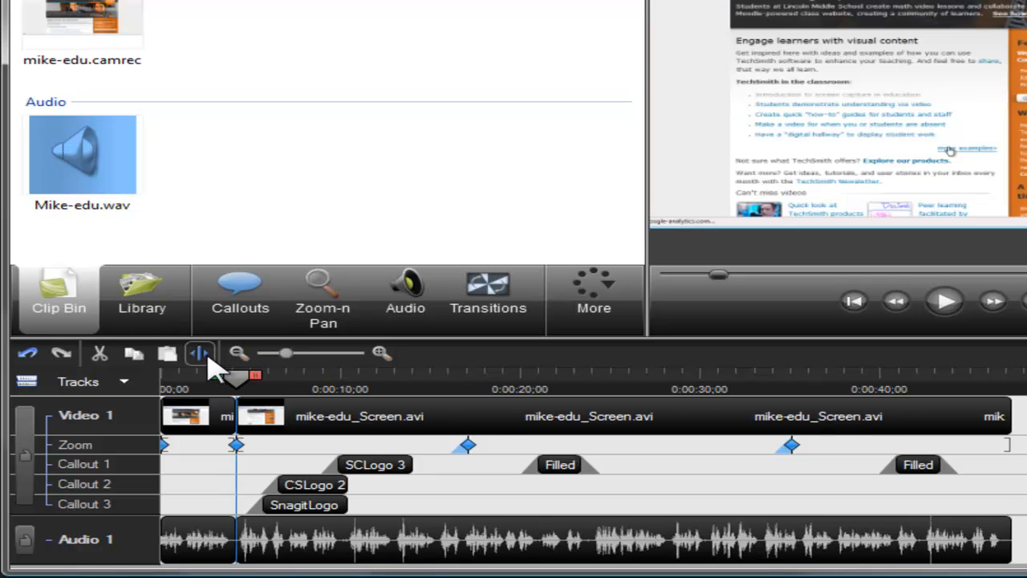
# - Cut the timeline section from about 1 second to the split point, and undo the cut
pyautogui.moveTo(233, 375)
pyautogui.mouseDown()
pyautogui.moveTo(183, 388)
pyautogui.moveTo(163, 378)
pyautogui.mouseUp()
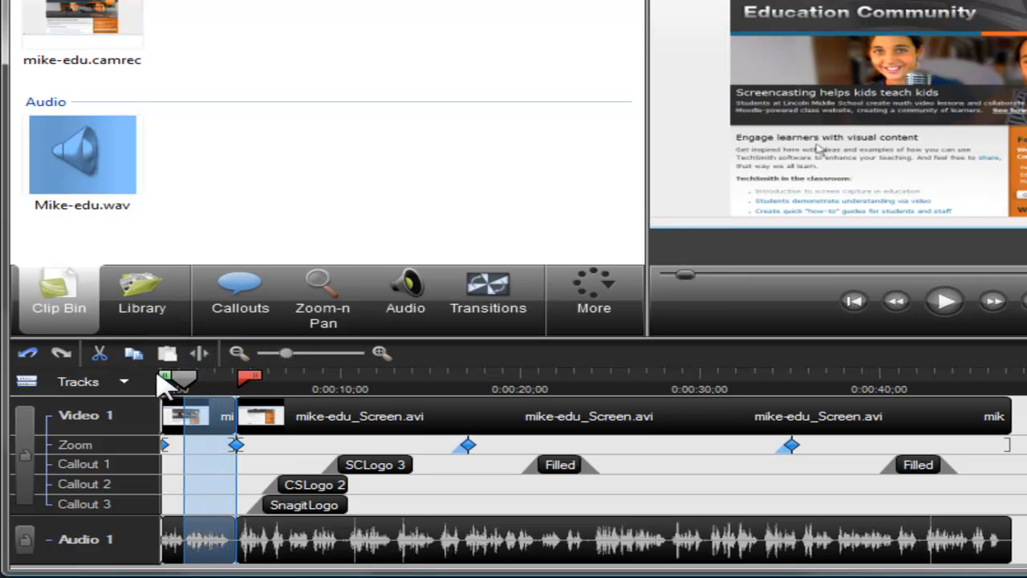
pyautogui.click(93, 359)
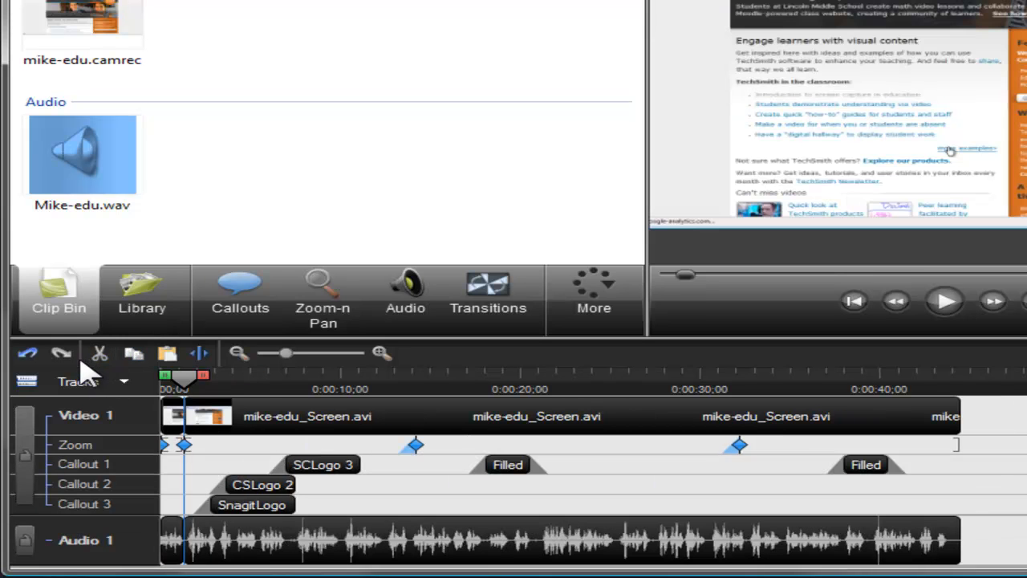
pyautogui.click(32, 358)
# - Place the playhead at 0:00:06;15 and expand the Rounded Angles folder in the Library
pyautogui.moveTo(184, 376); pyautogui.dragTo(277, 377)
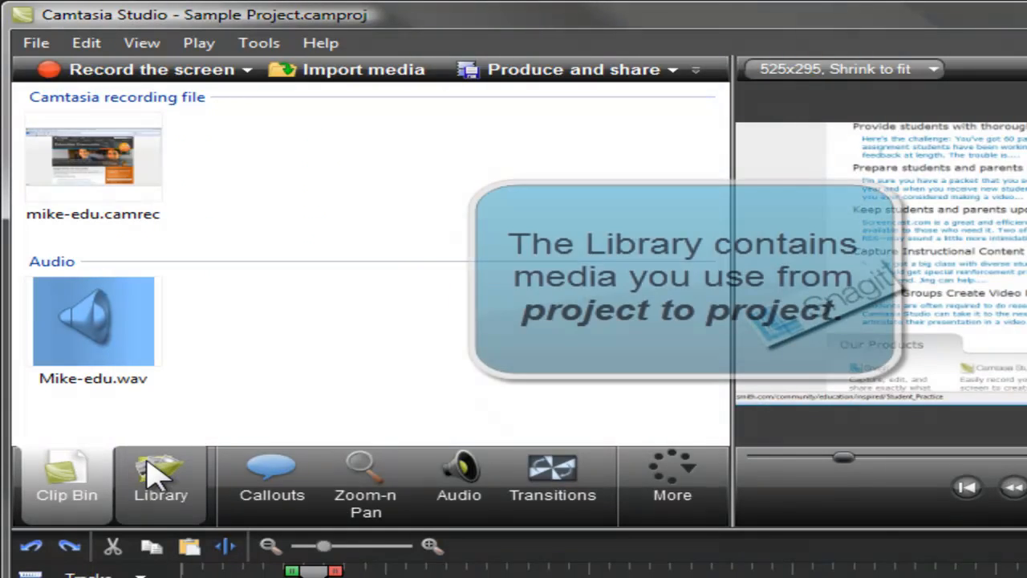
pyautogui.click(157, 475)
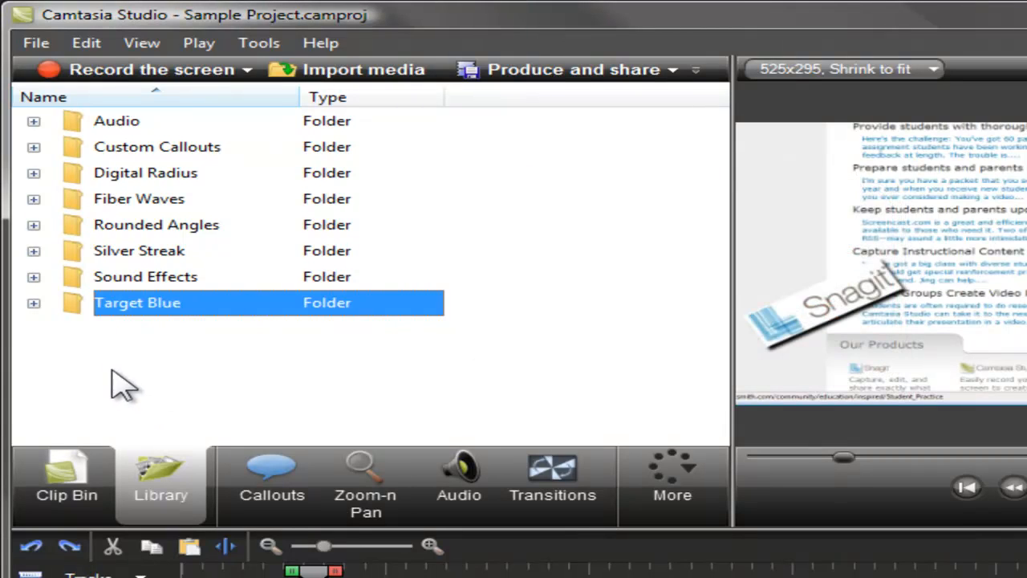
pyautogui.click(33, 225)
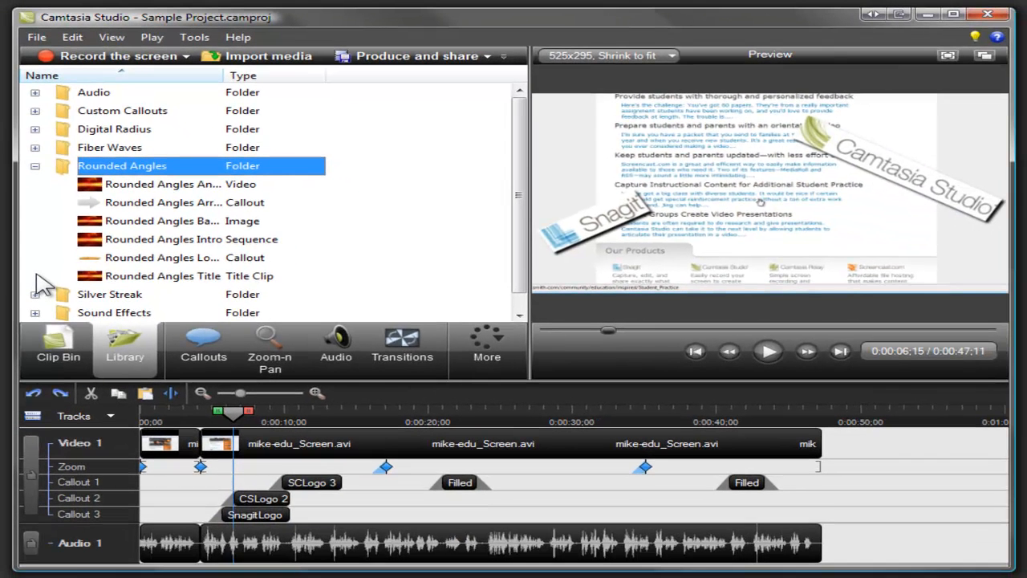
# - Select the timeline range from 0:00:03;25 to 0:00:06;15 and add it to the Library
pyautogui.moveTo(217, 418); pyautogui.dragTo(195, 416)
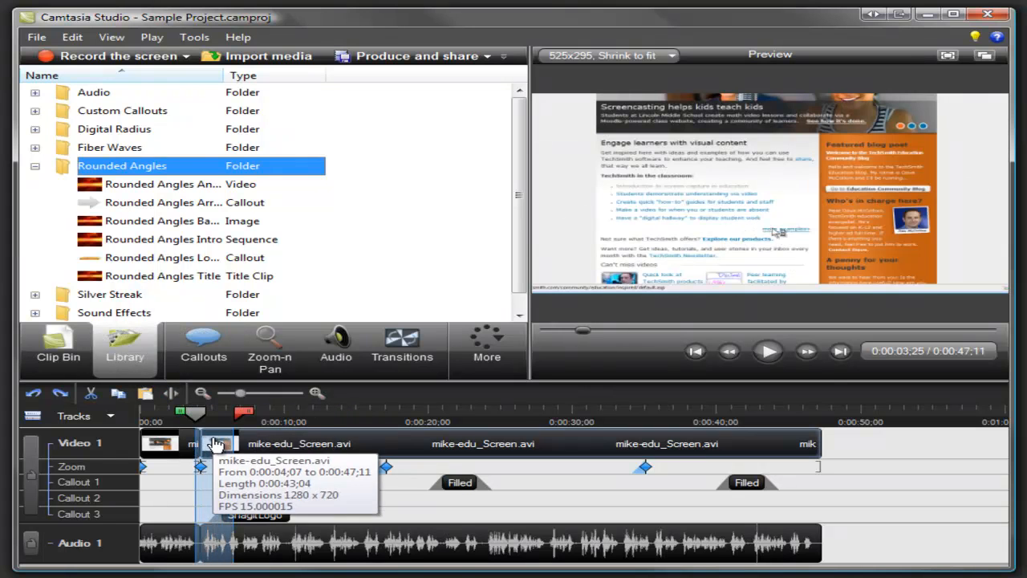
pyautogui.rightClick(214, 444)
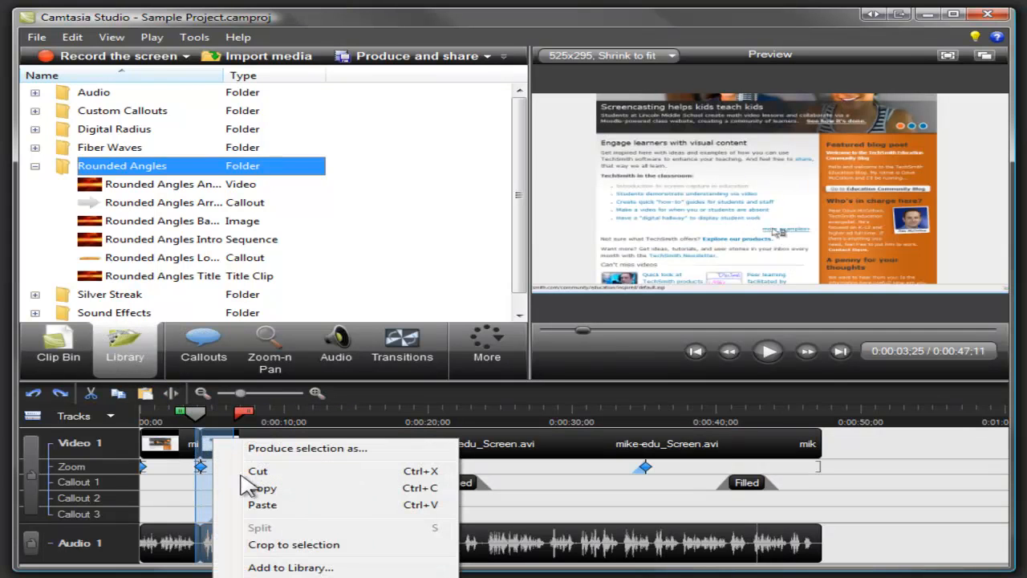
pyautogui.click(257, 567)
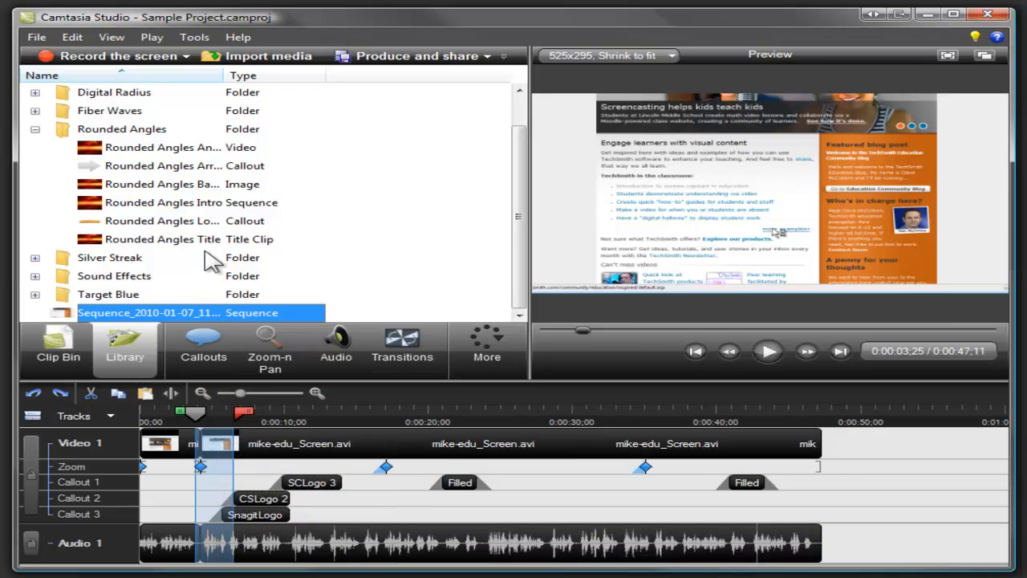
# - Insert the Rounded Angles Title clip at the start of the Video 1 track, and move the playhead to about 6 seconds
pyautogui.moveTo(207, 240); pyautogui.dragTo(198, 304)
pyautogui.moveTo(149, 391); pyautogui.dragTo(151, 447)
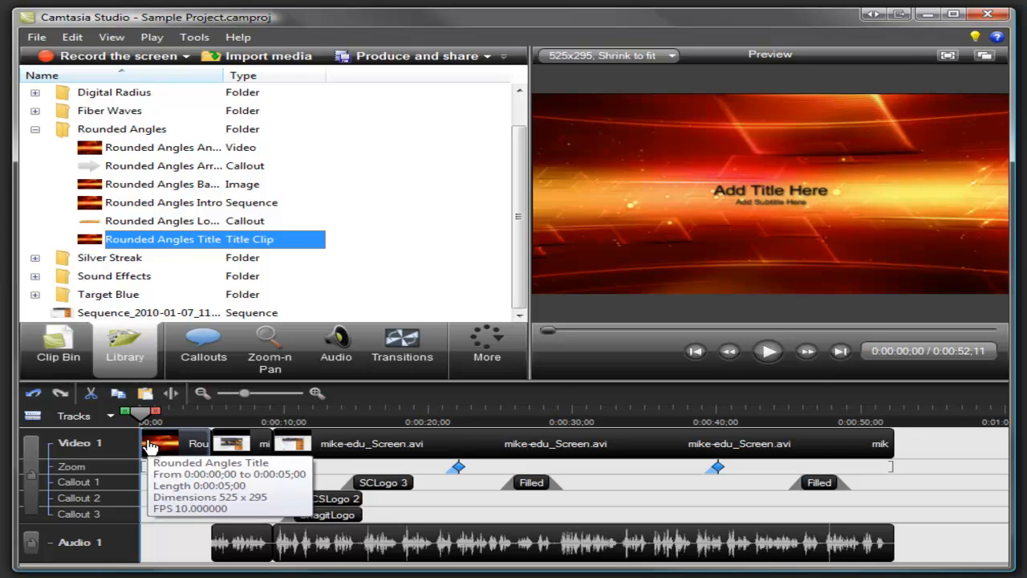
pyautogui.moveTo(142, 412); pyautogui.dragTo(223, 412)
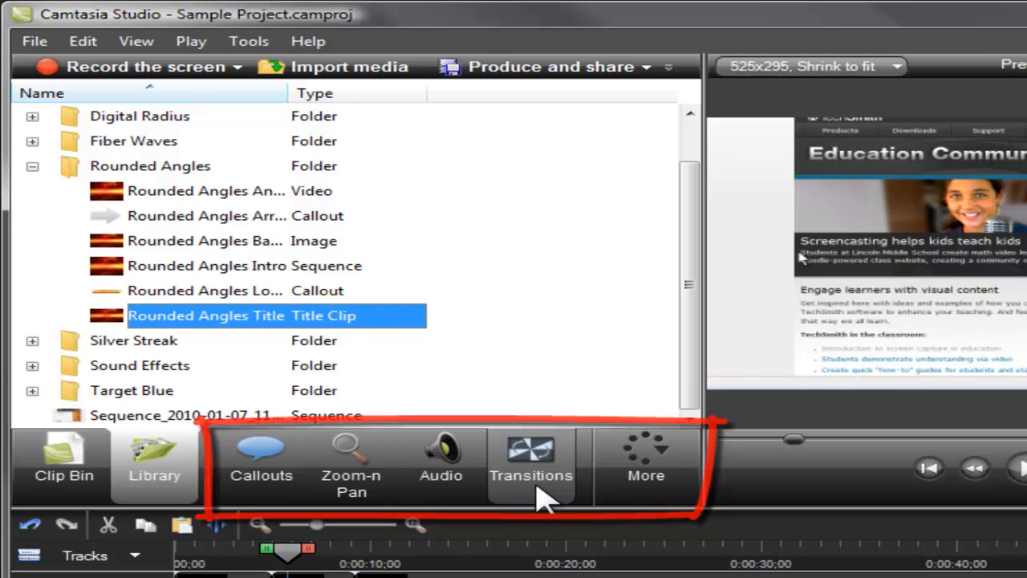
# - Add a solid right-pointing arrow callout at 0:00:05;24, shrink it and place it over the banner beside the first child's photo
pyautogui.click(273, 478)
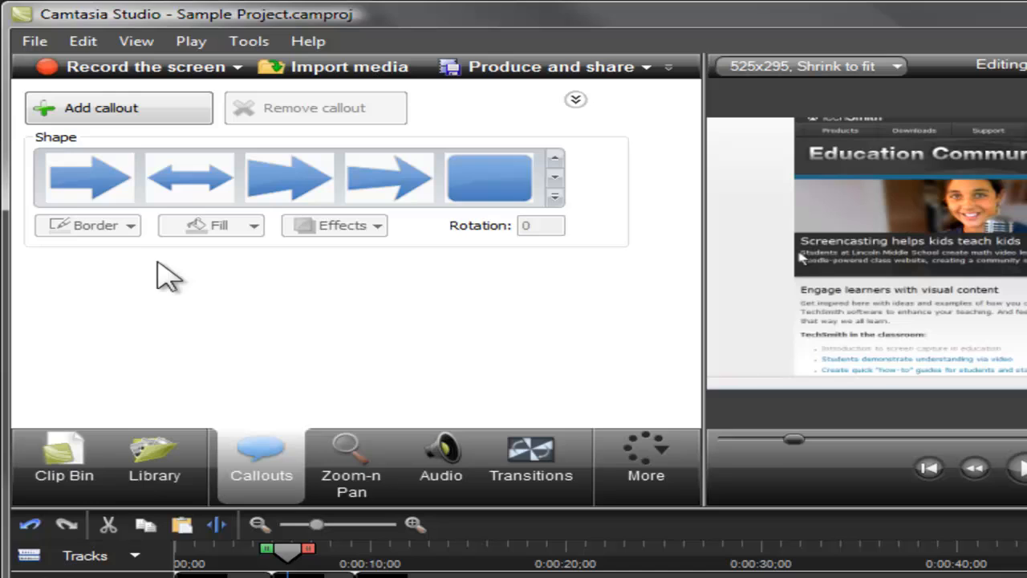
pyautogui.click(122, 196)
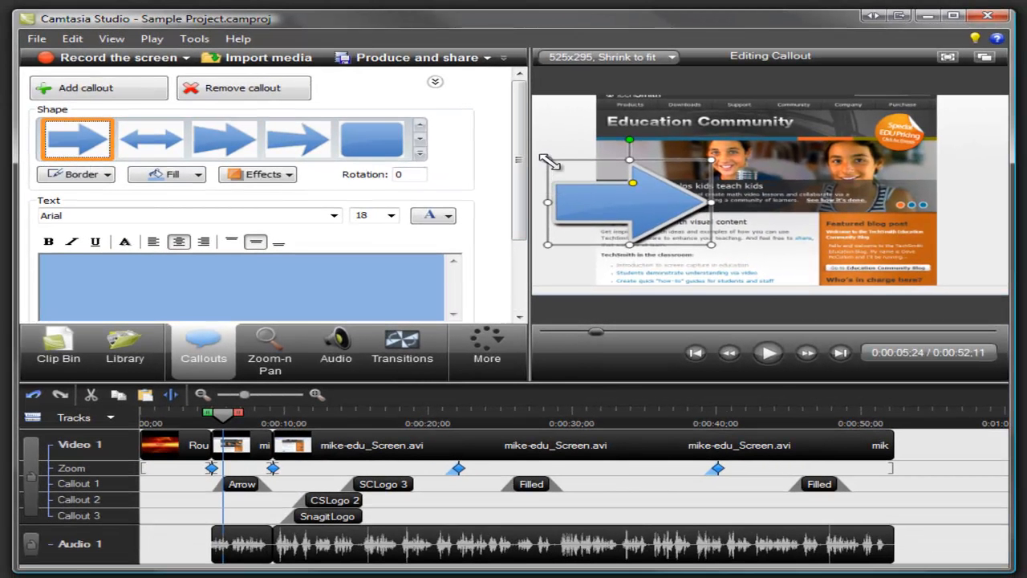
pyautogui.moveTo(549, 162); pyautogui.dragTo(620, 161)
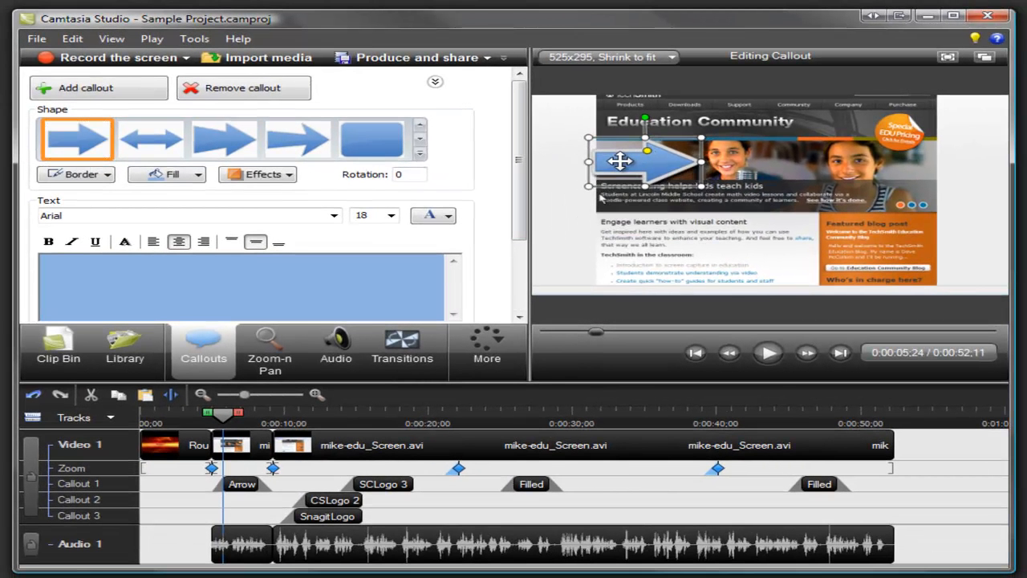
# - Add a Fade through black transition between the Rounded Angles Title clip and the first mike-edu_Screen.avi clip
pyautogui.click(407, 341)
pyautogui.click(399, 197)
pyautogui.moveTo(377, 268); pyautogui.dragTo(233, 445)
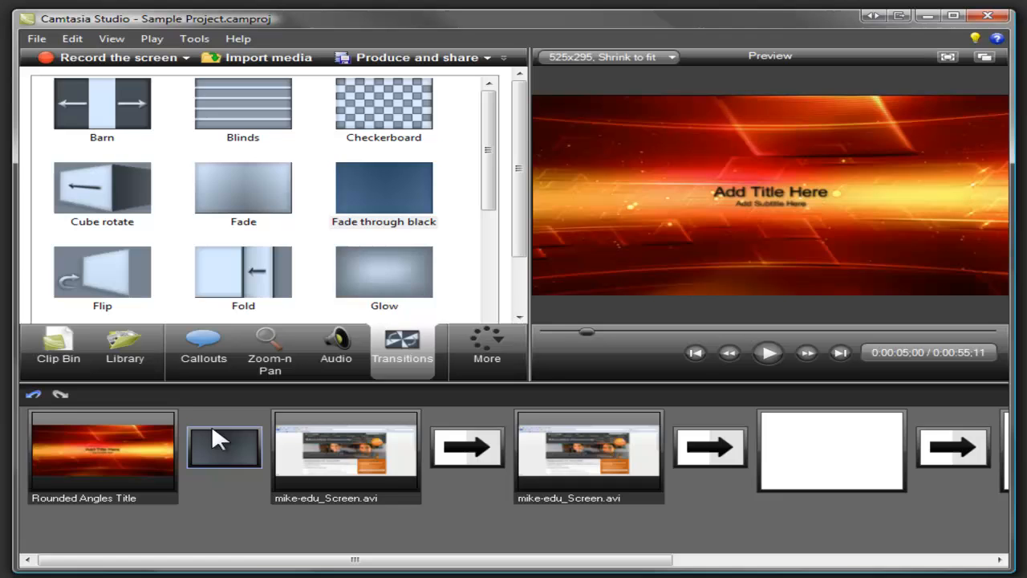
# - Add a Zoom-n-Pan keyframe at 0:00:13;03, shrinking the zoom frame and centring it on the Get Inspired text
pyautogui.click(65, 353)
pyautogui.click(329, 416)
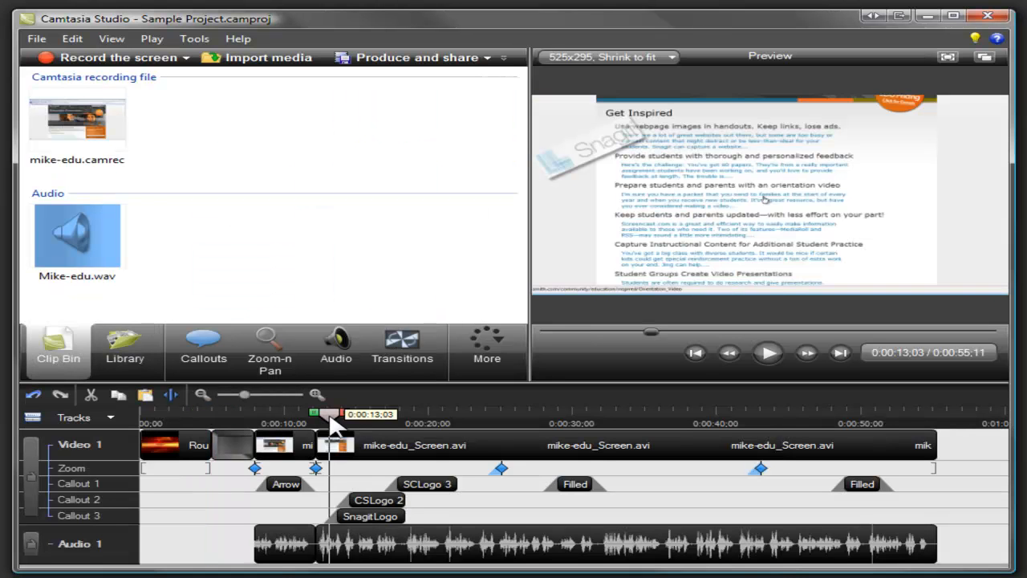
pyautogui.click(281, 361)
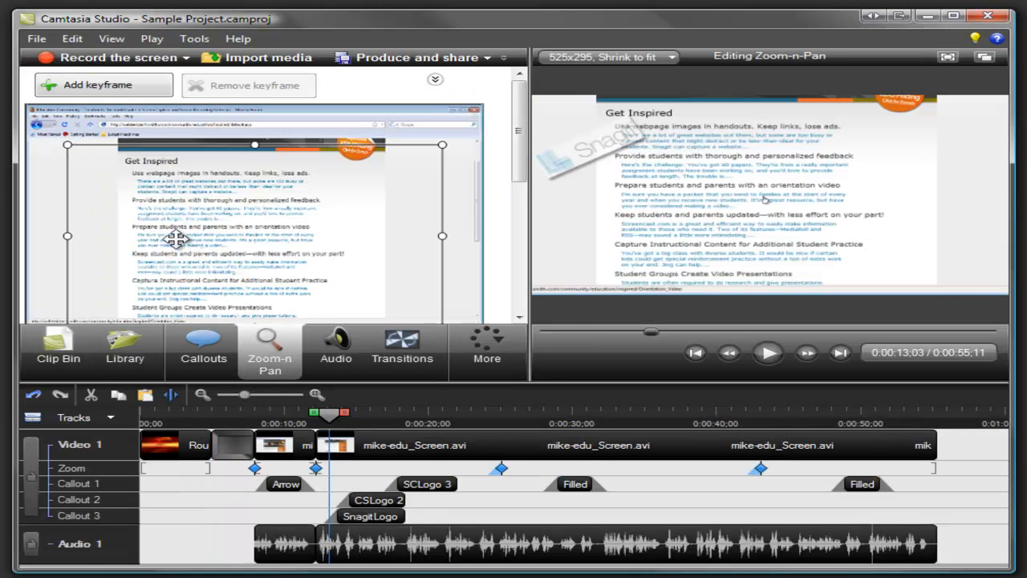
pyautogui.moveTo(67, 145); pyautogui.dragTo(199, 225)
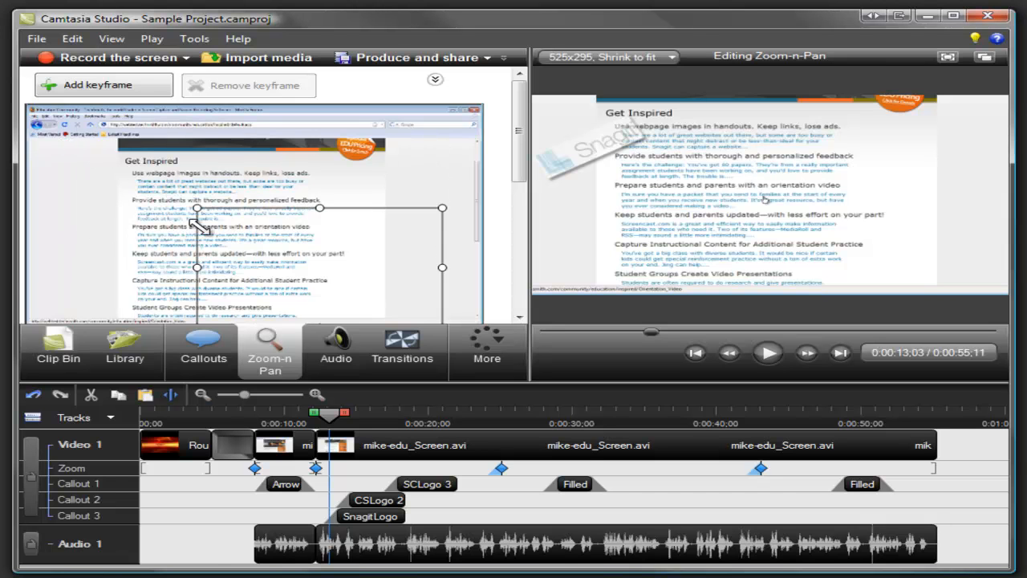
pyautogui.moveTo(268, 277); pyautogui.dragTo(215, 243)
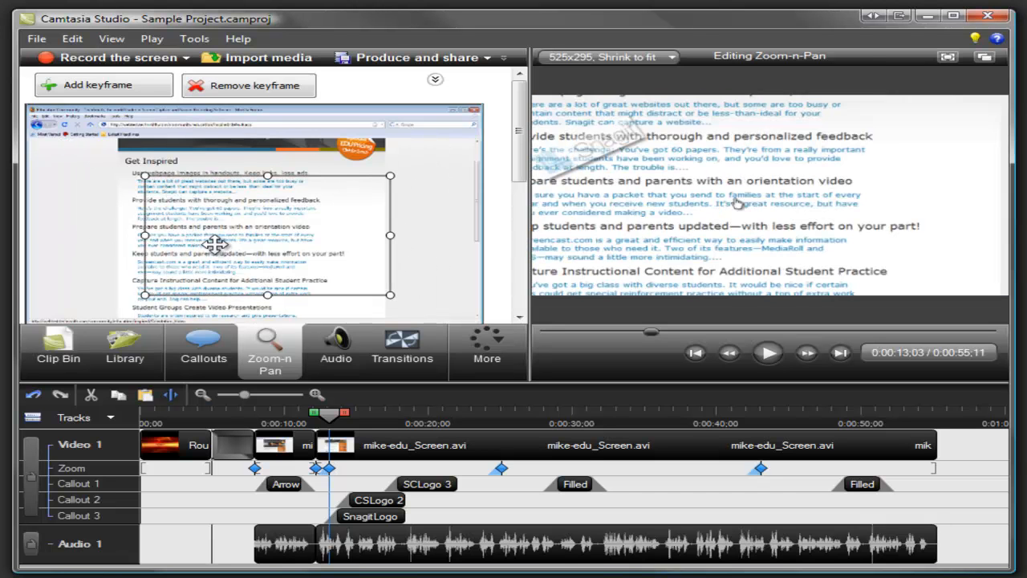
# - Apply a yellow highlight effect to the mouse cursor using Cursor Effects
pyautogui.click(487, 345)
pyautogui.click(501, 367)
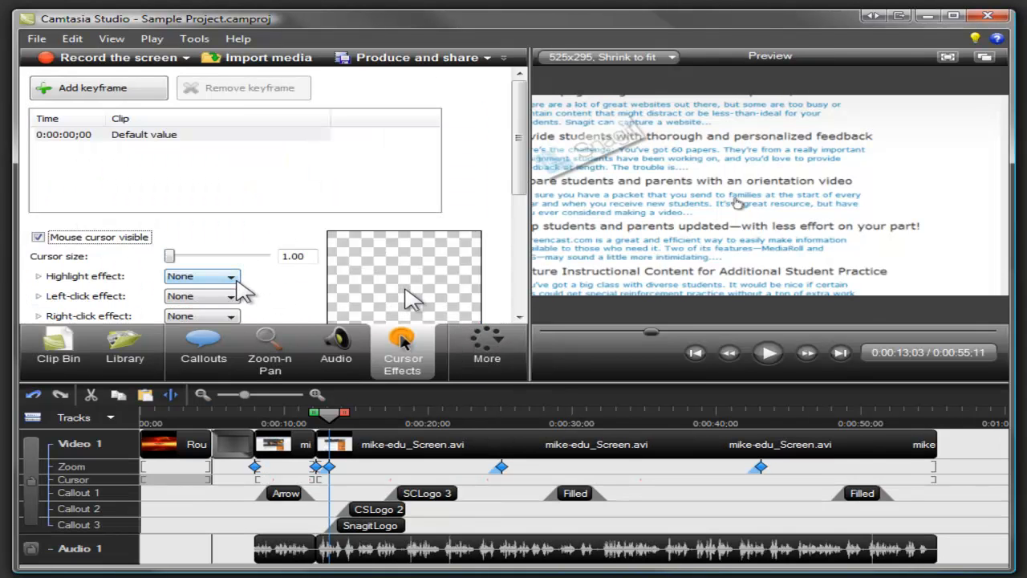
pyautogui.click(231, 276)
pyautogui.click(227, 300)
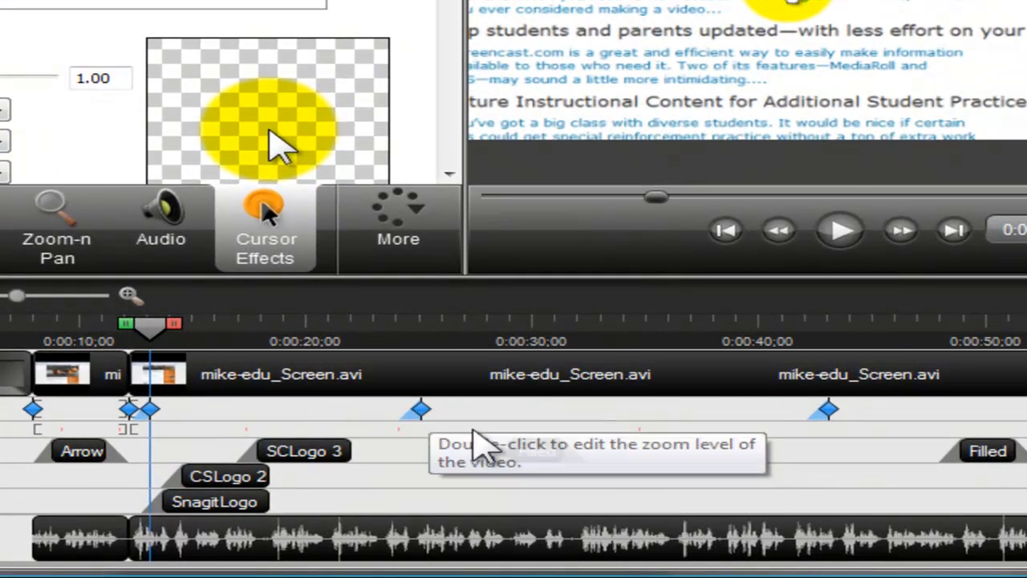
# - Open the Filled callout near 29 seconds for editing, enlarge its text box, and return to the Clip Bin
pyautogui.click(528, 454)
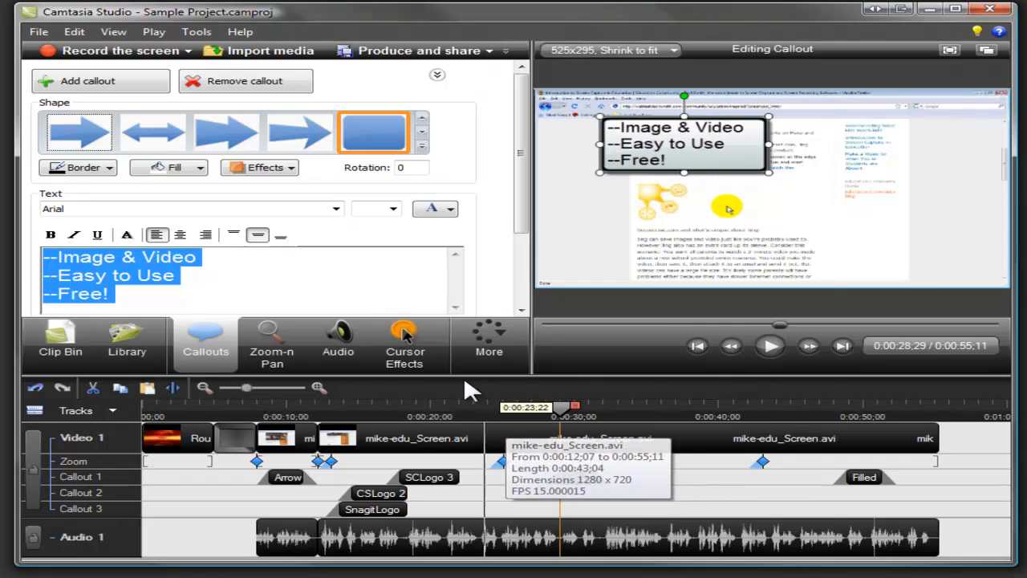
pyautogui.moveTo(768, 178); pyautogui.dragTo(812, 202)
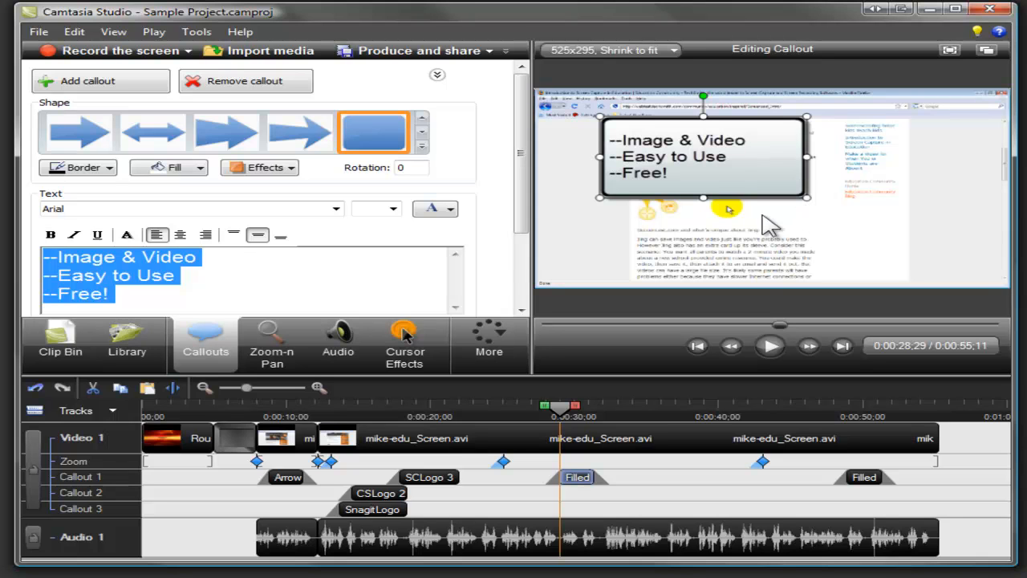
pyautogui.click(79, 339)
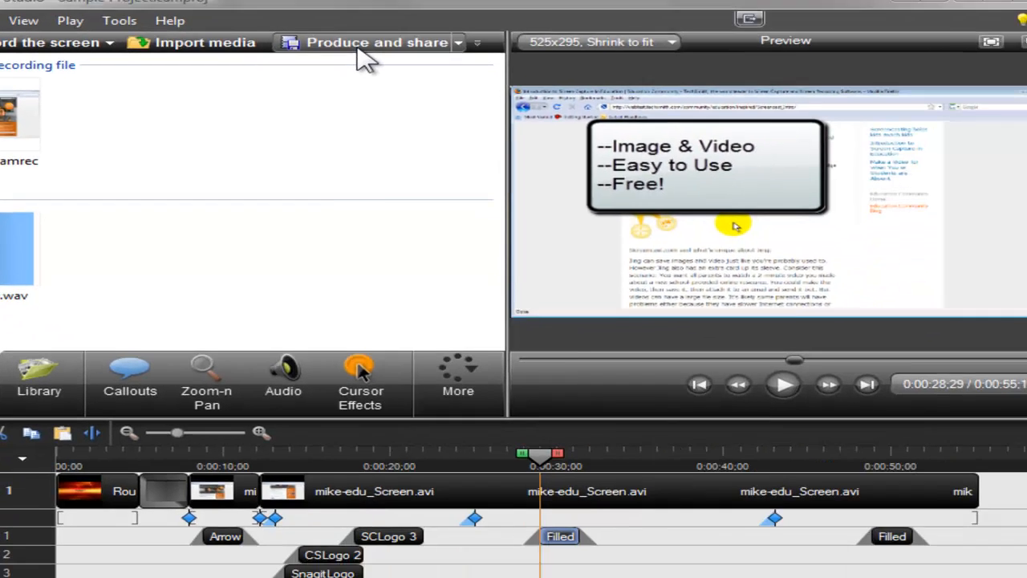
# - Produce the video with the Blog preset, keeping the production name Sample Project and the default folder and post-production options
pyautogui.click(361, 44)
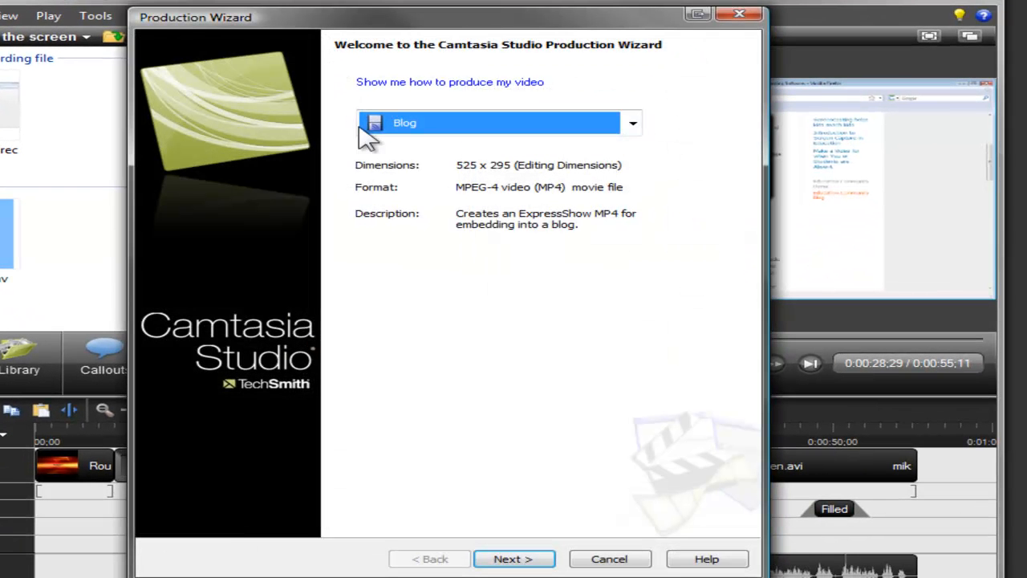
pyautogui.click(513, 559)
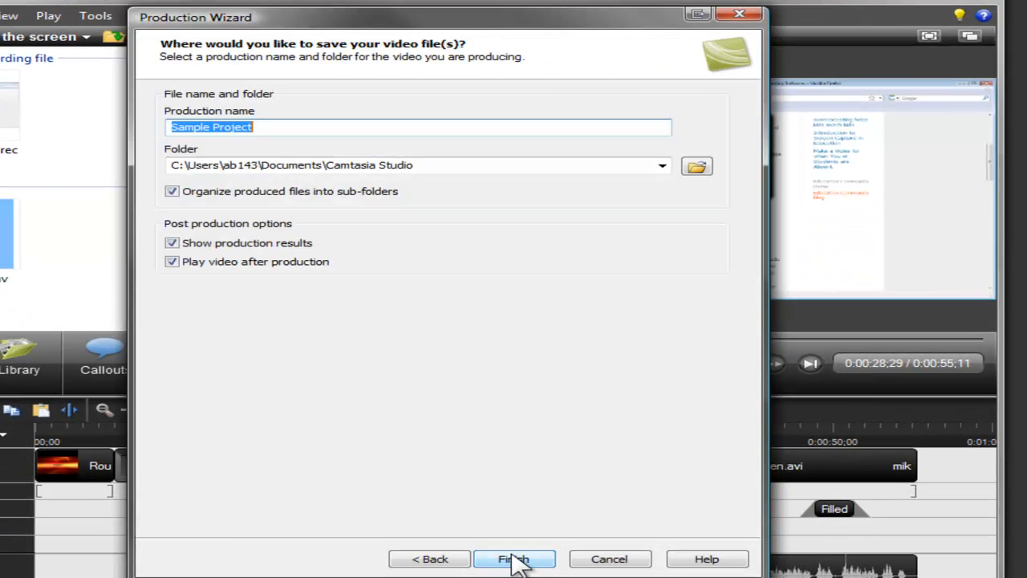
pyautogui.click(514, 558)
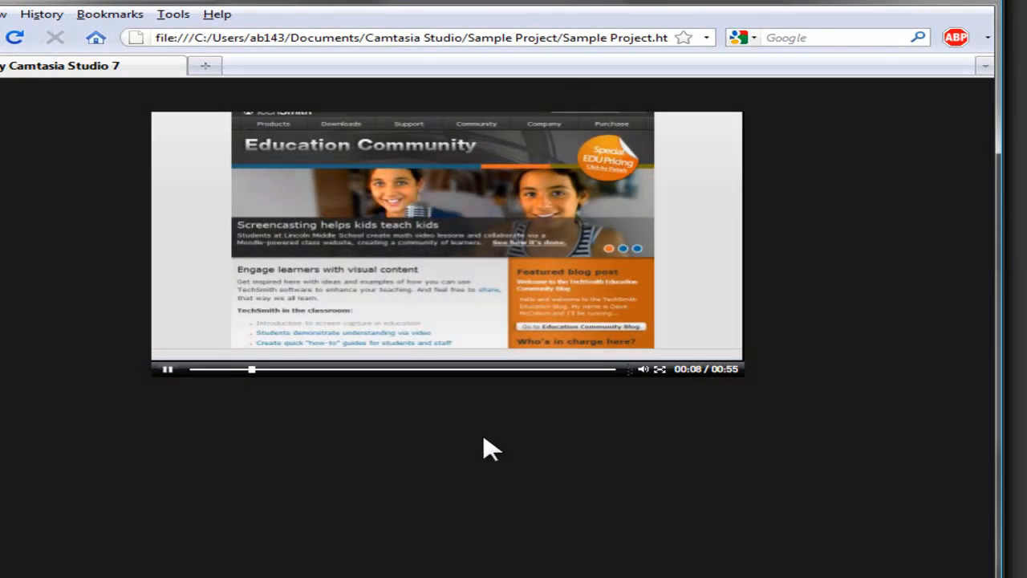